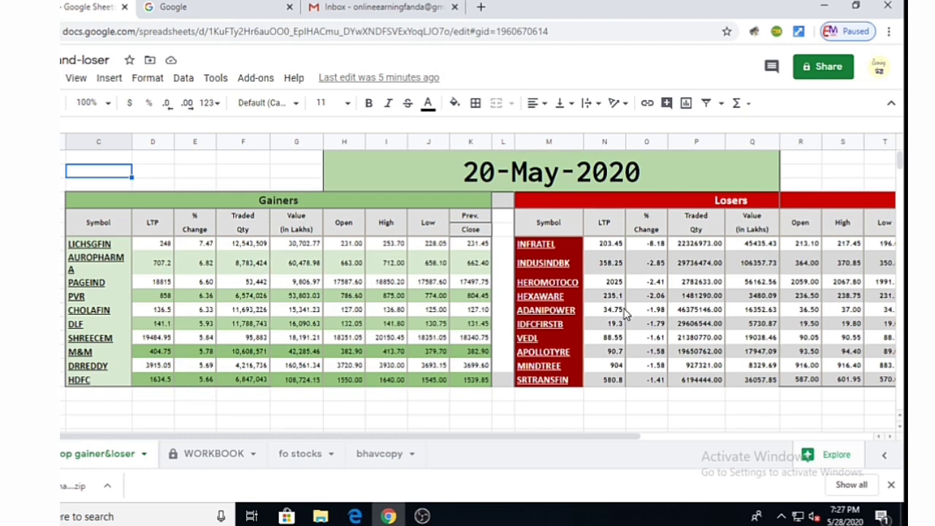
Search Google for nse bhavcopy and open the NSE page Archives of Daily / Monthly Reports (EQ)
click(205, 6)
click(317, 255)
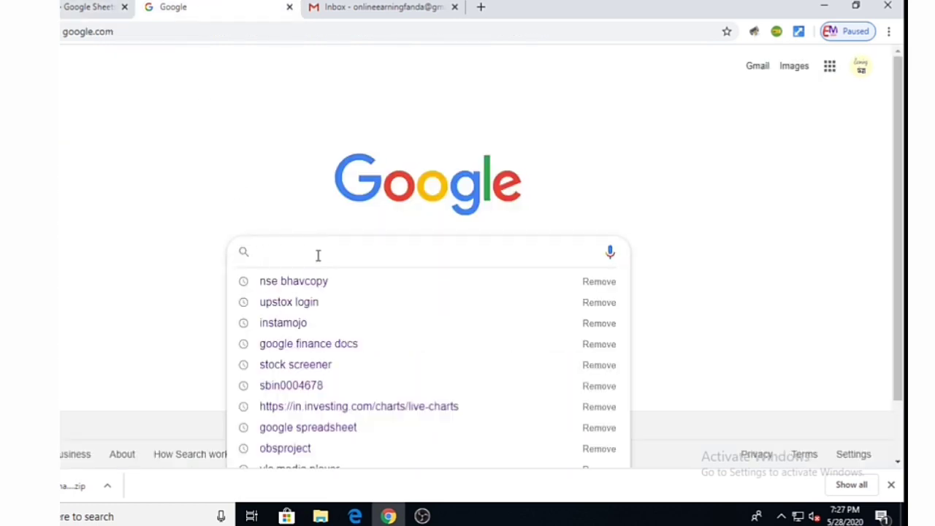
click(308, 285)
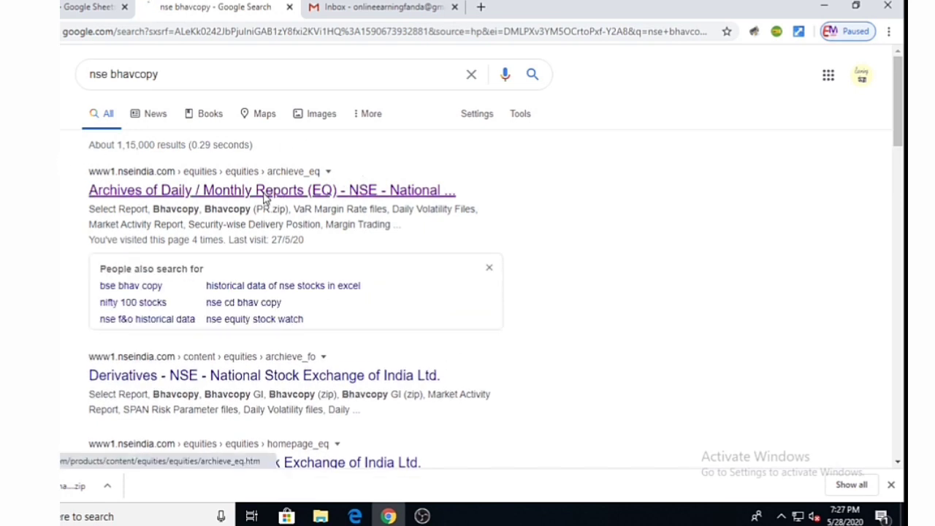
click(265, 194)
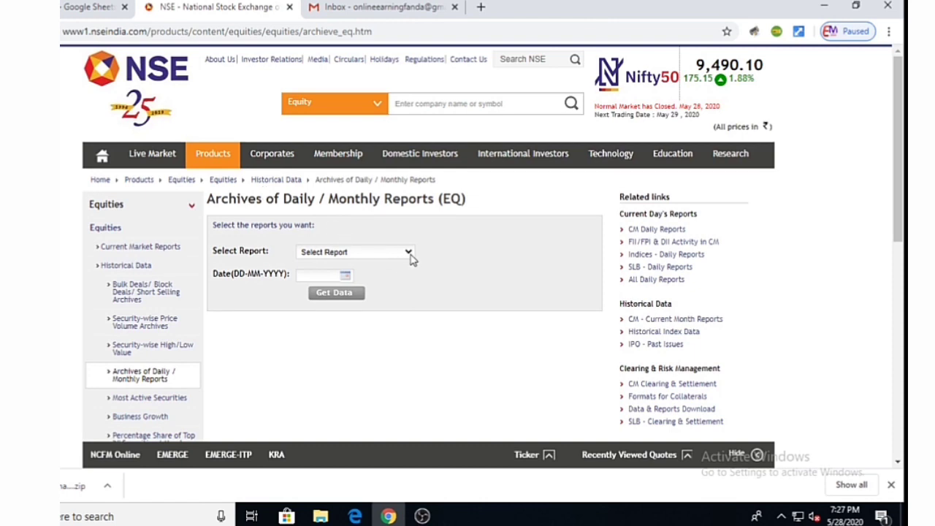
Retrieve the Bhavcopy report for 08-04-2020 and download cm08APR2020bhav.csv.zip
click(409, 253)
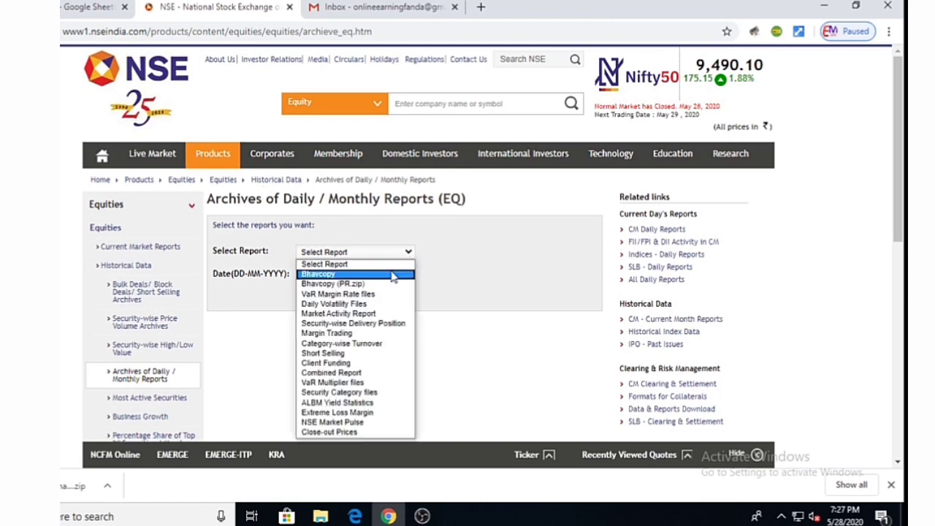
click(393, 275)
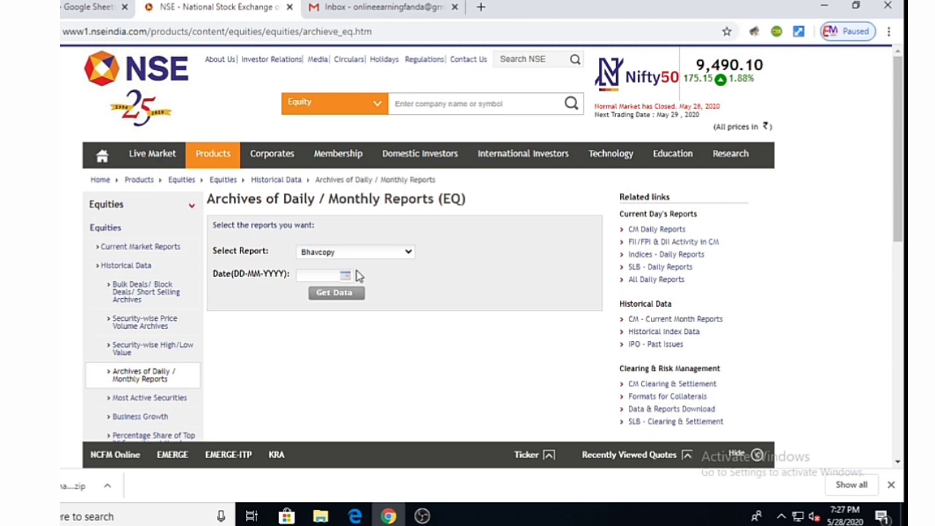
click(345, 276)
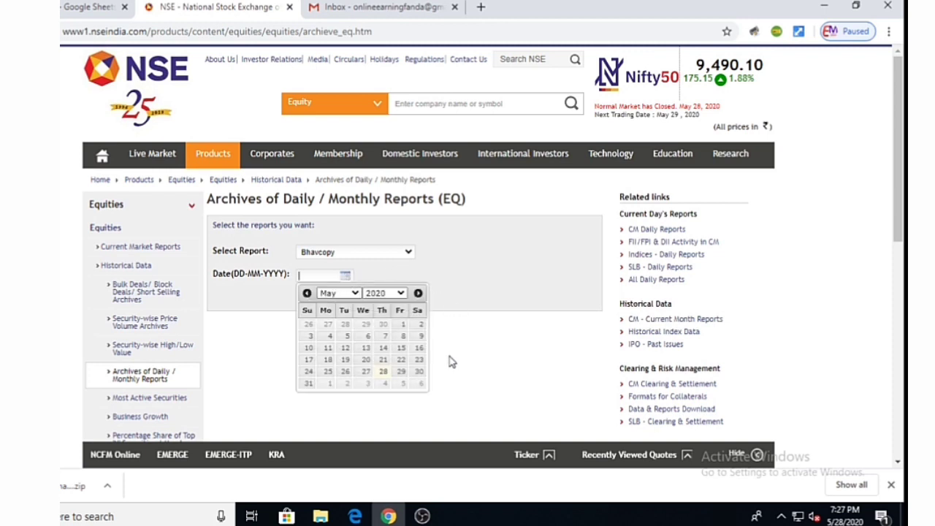
click(339, 293)
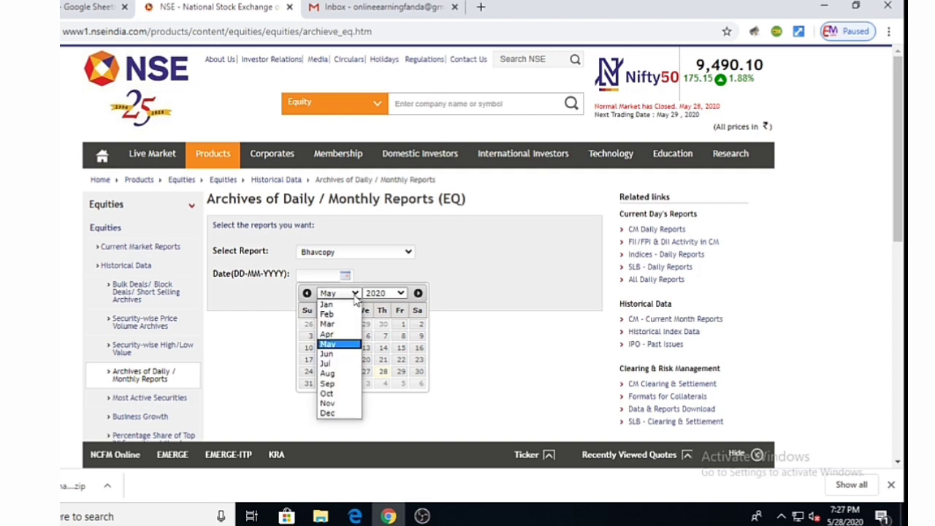
click(342, 335)
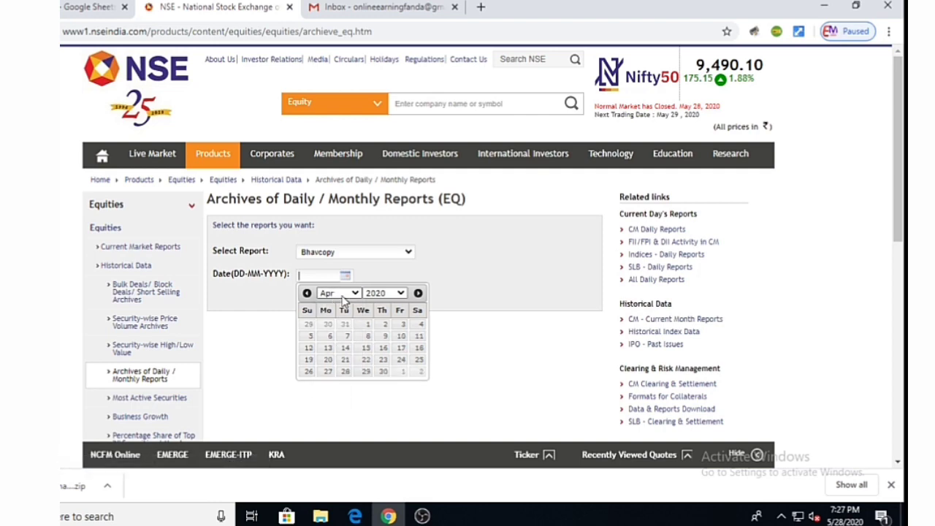
click(367, 337)
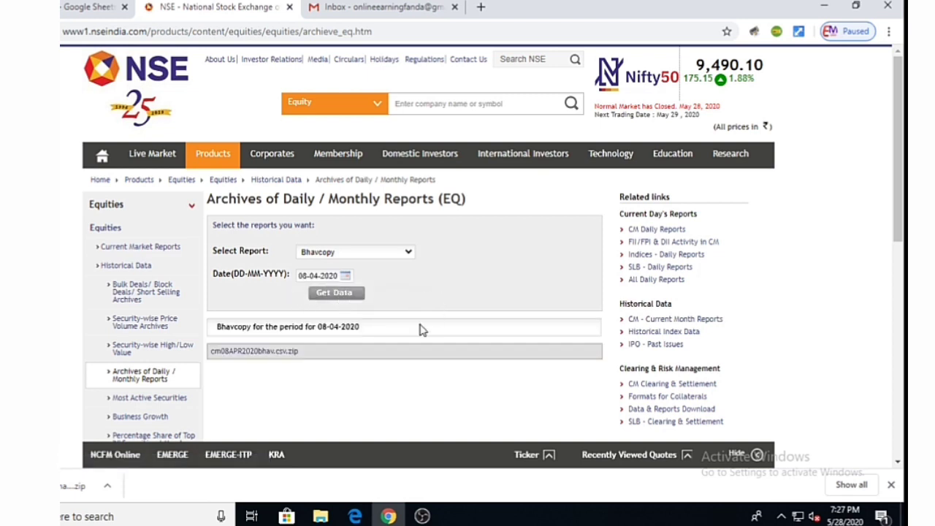
click(269, 352)
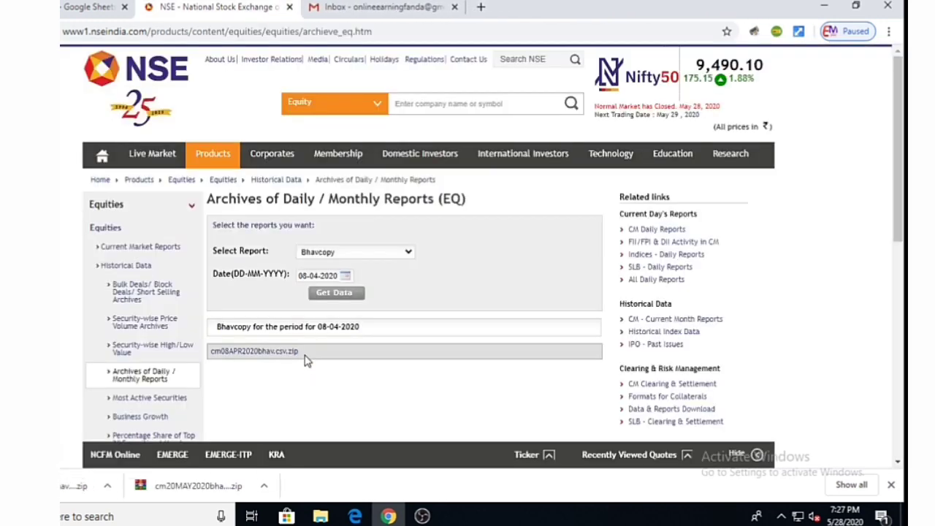
Show the downloaded zip in its folder, extract it there and select the extracted cm08APR2020bhav.csv
click(107, 487)
click(132, 441)
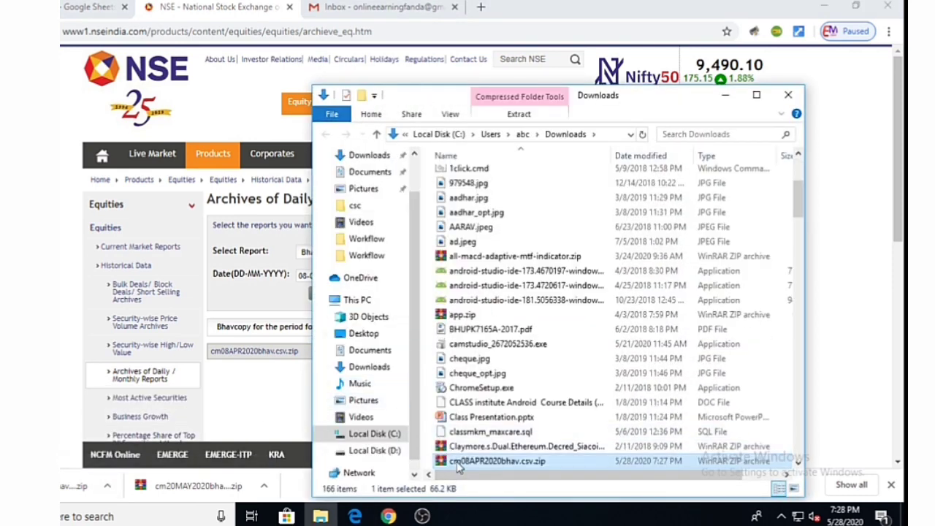
right_click(459, 468)
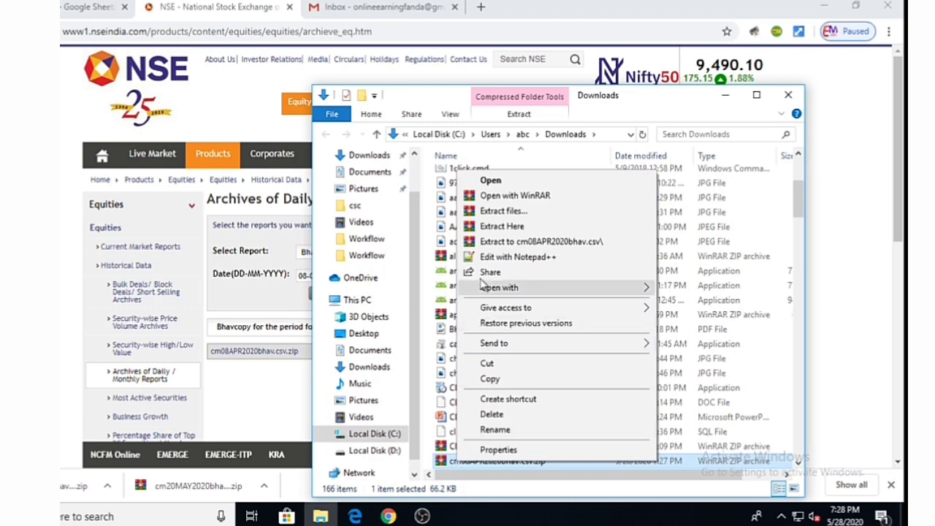
click(493, 227)
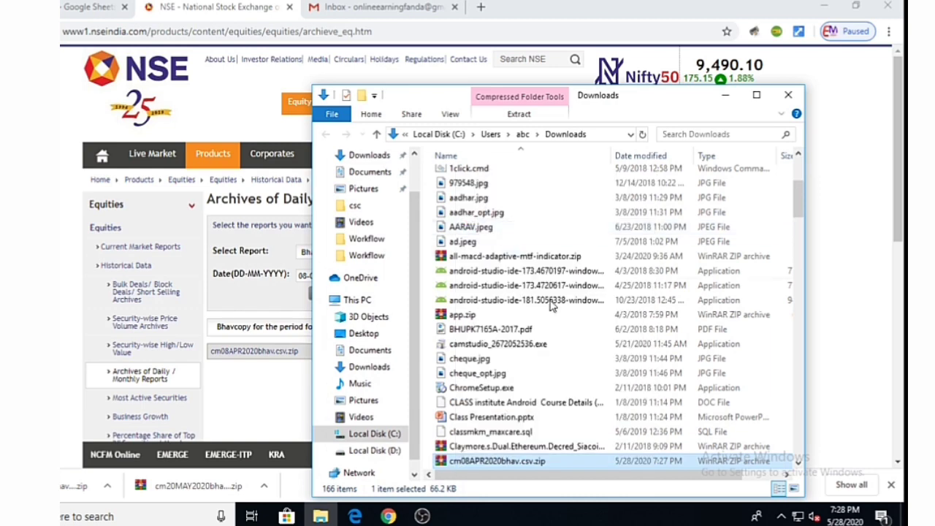
scroll(570, 464, down, 2)
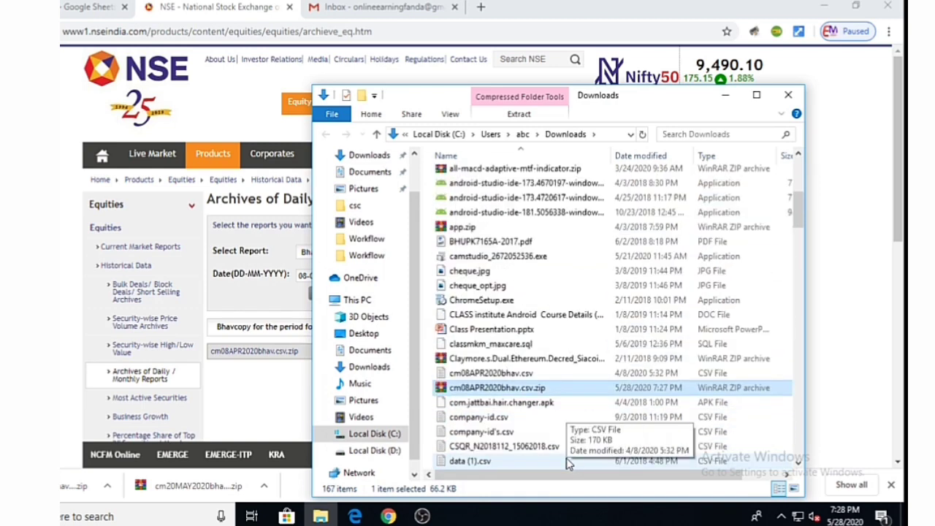
scroll(570, 464, up, 1)
scroll(570, 464, down, 1)
click(449, 404)
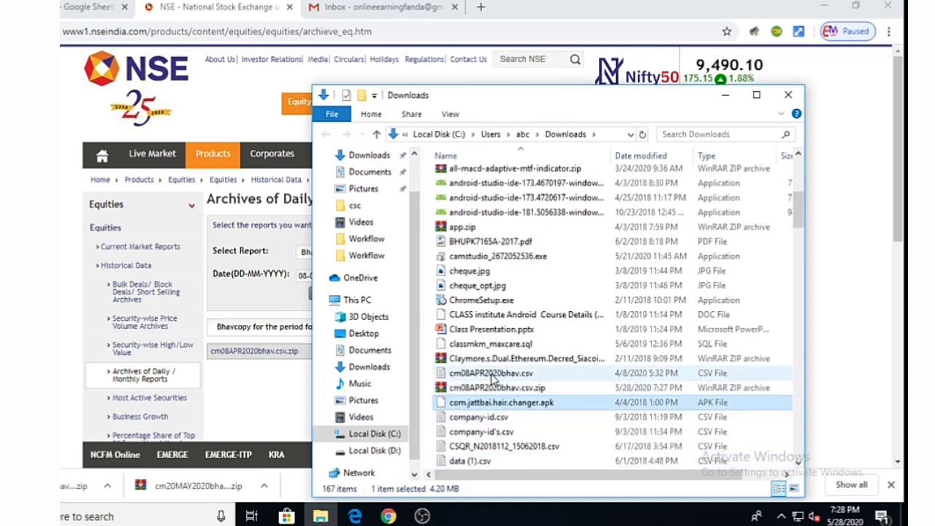
click(465, 375)
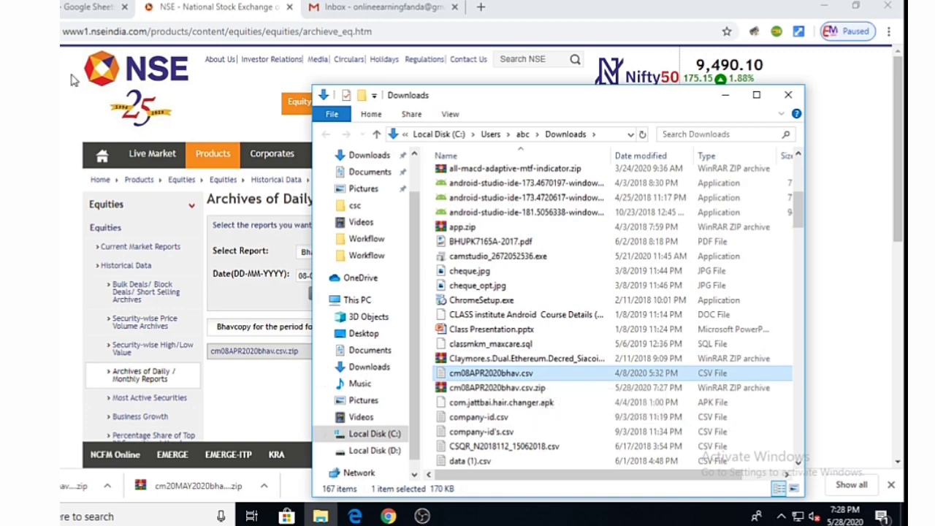
From the gainer and loser spreadsheet, upload and open cm08APR2020bhav.csv from the Downloads folder
click(87, 6)
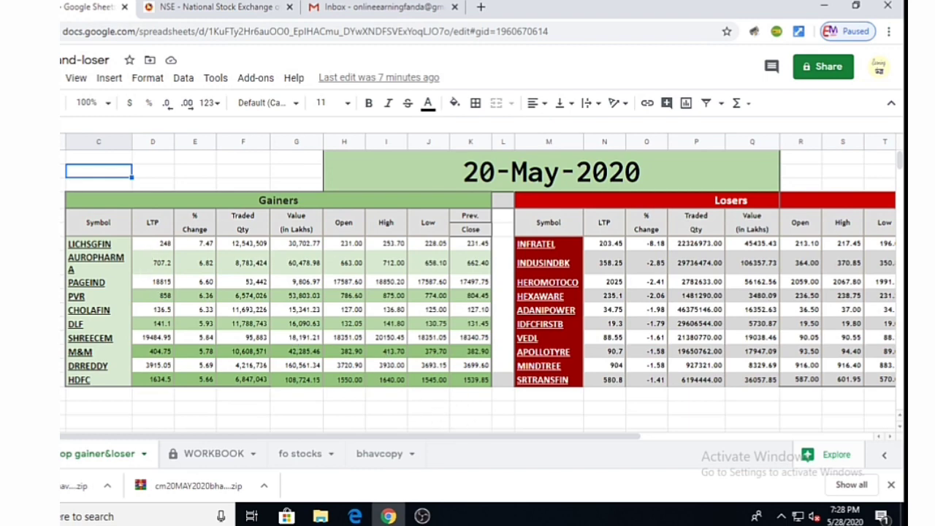
key(alt+f)
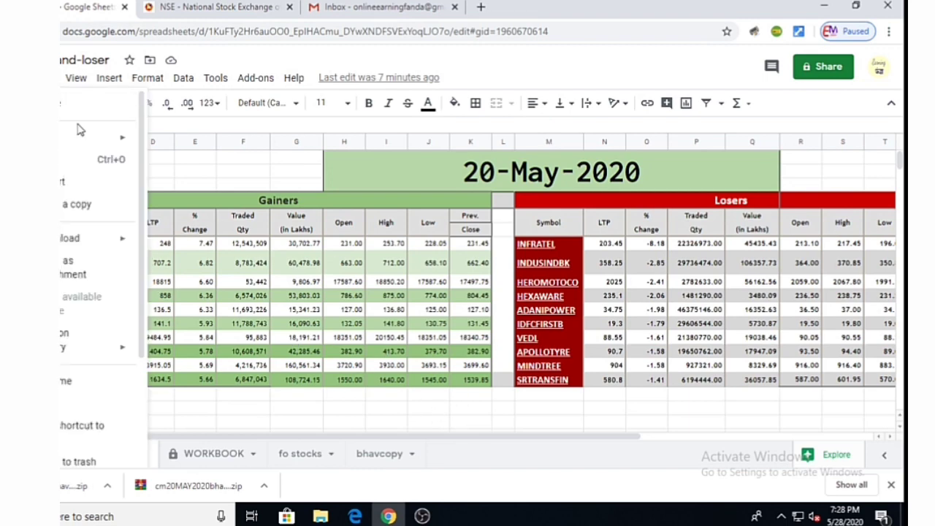
click(87, 168)
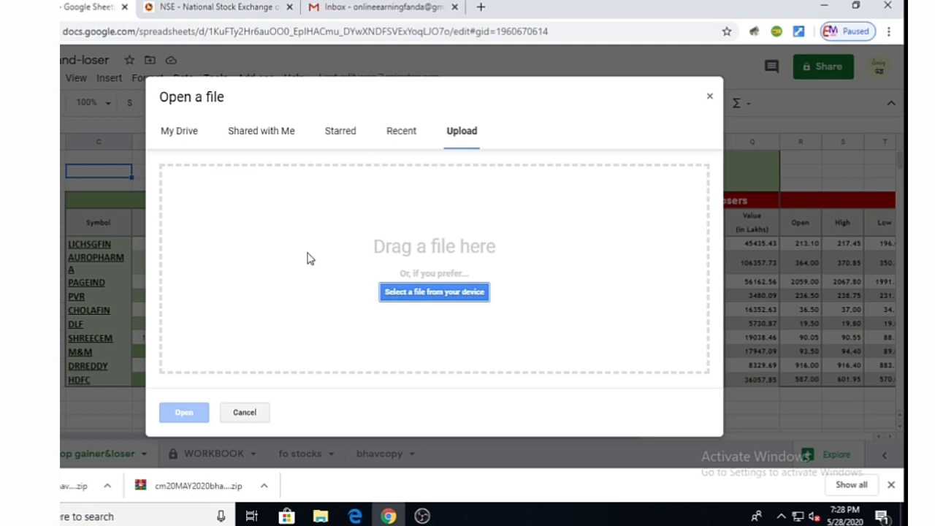
click(461, 293)
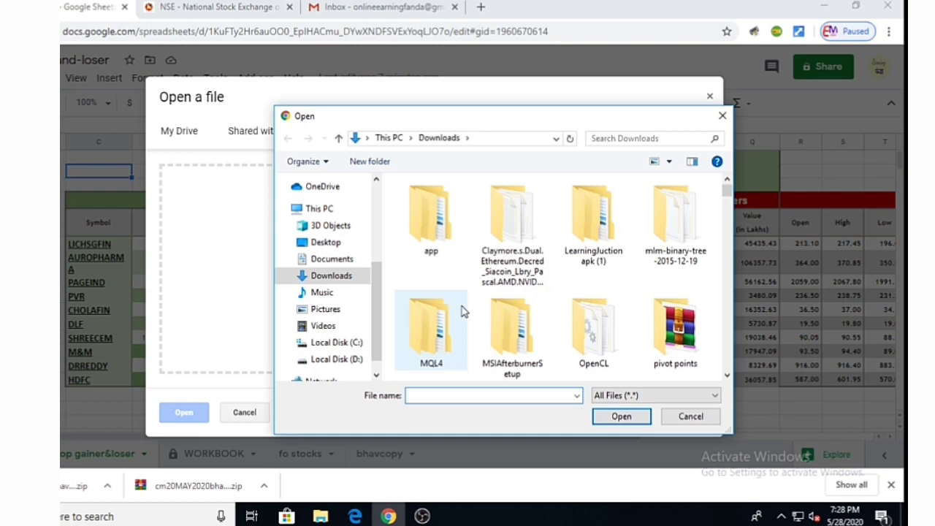
click(330, 277)
click(439, 395)
text(c)
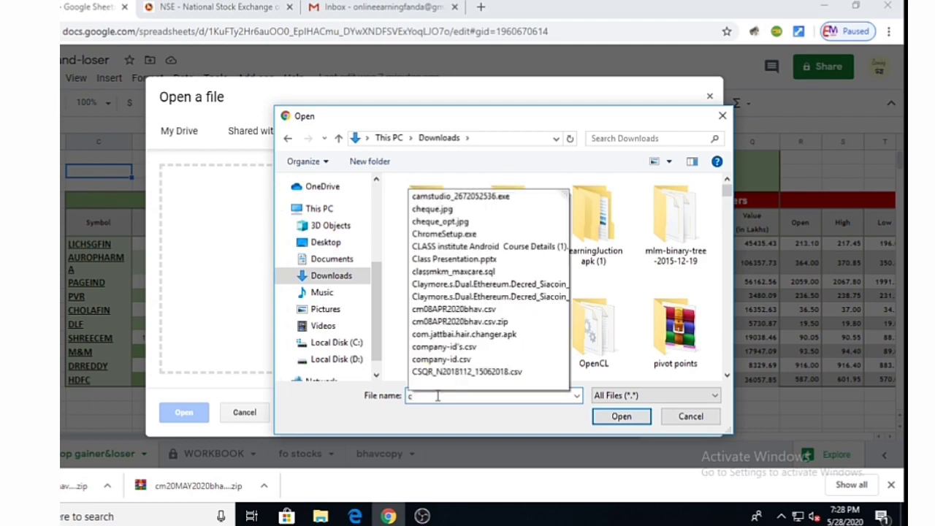
text(m)
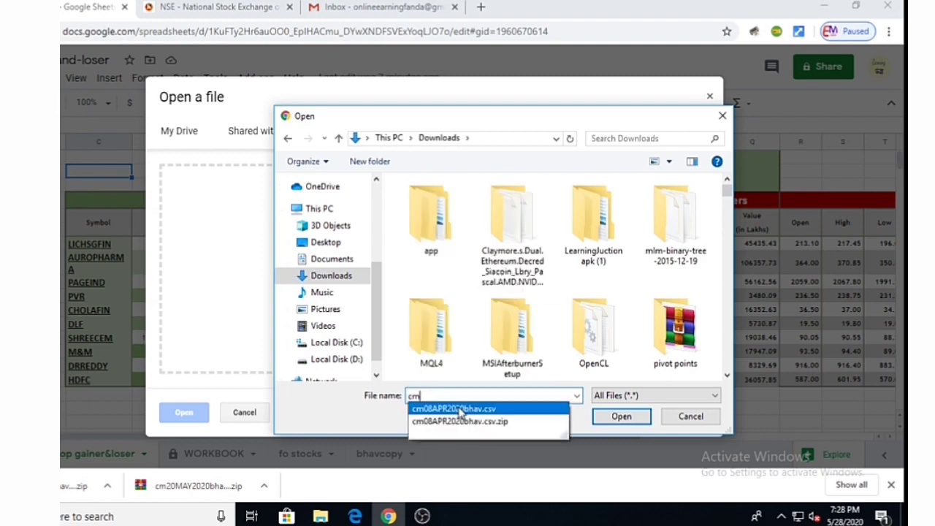
click(566, 411)
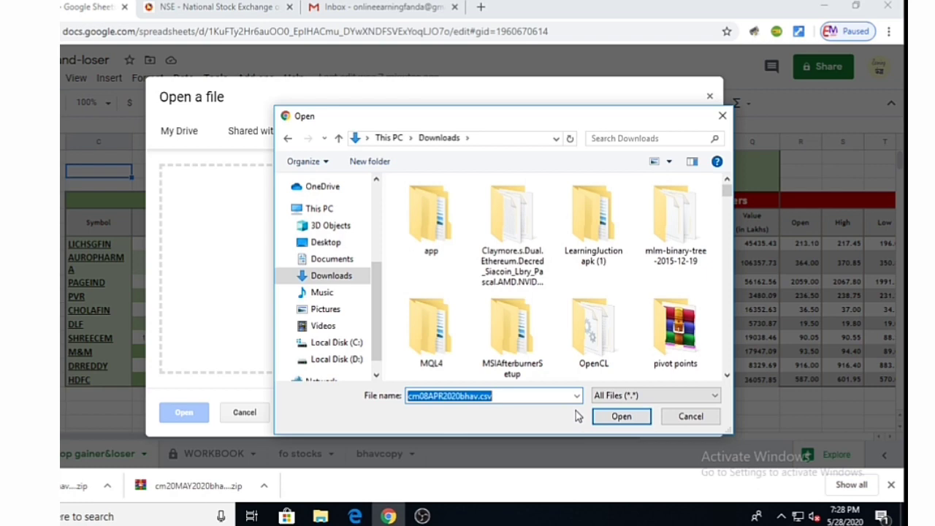
click(612, 419)
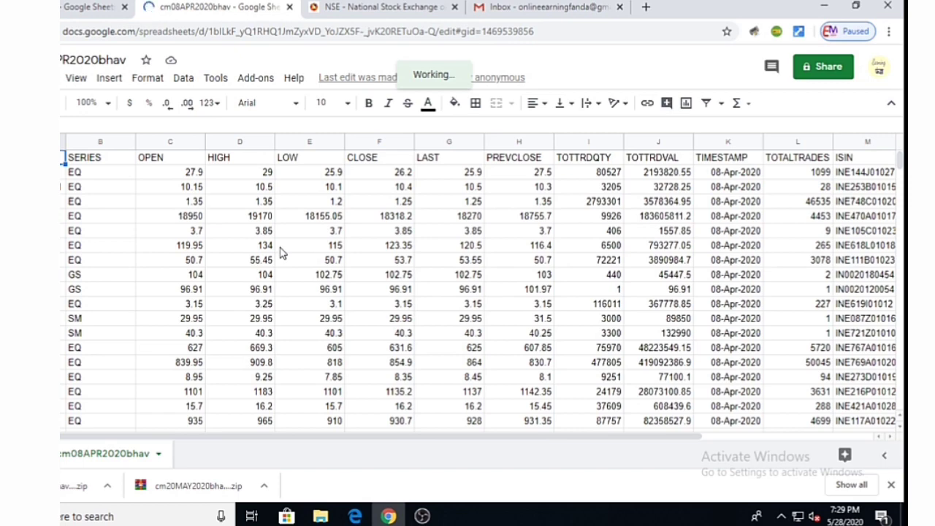
Copy all the data of the cm08APR2020bhav sheet
key(ctrl+a)
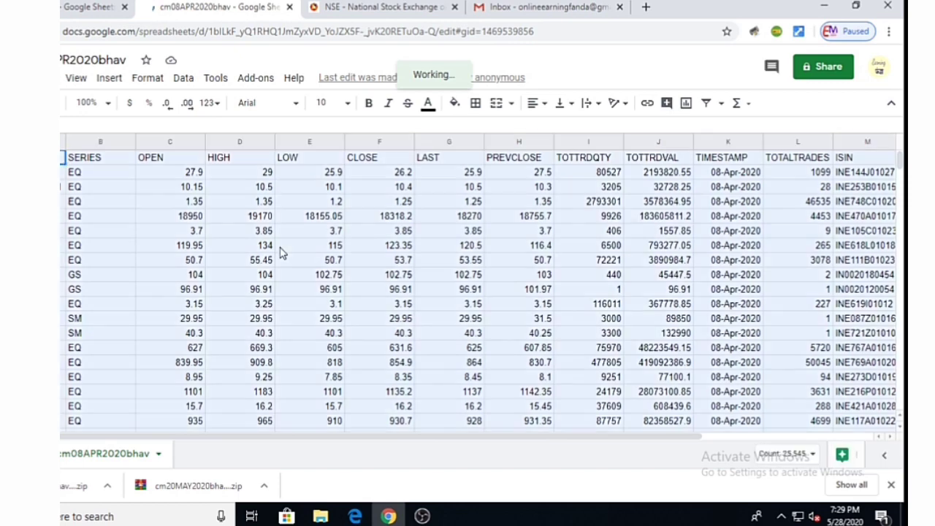
right_click(407, 231)
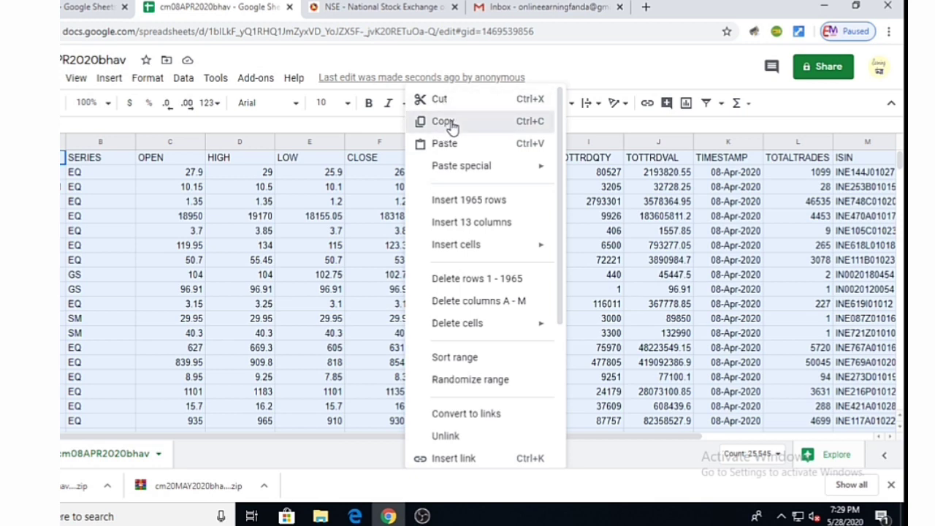
key(Escape)
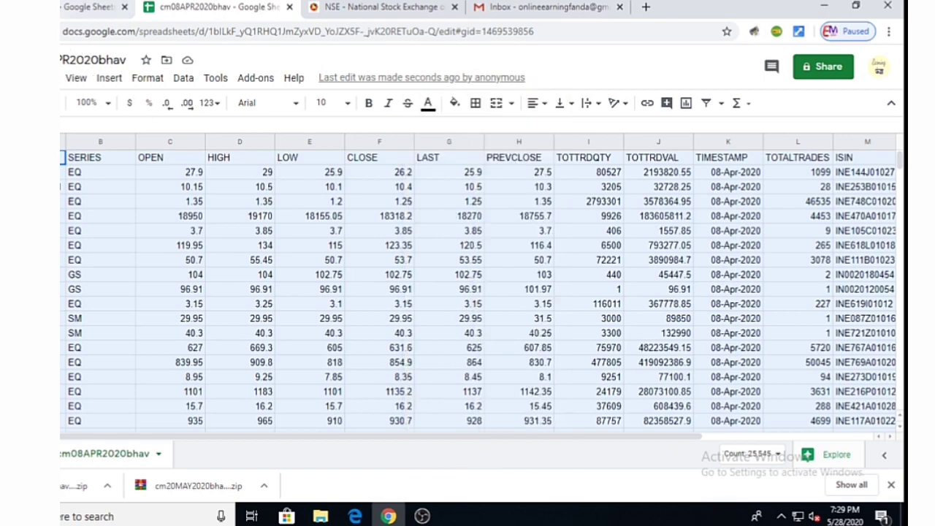
Replace all data on the gainer and loser spreadsheet's bhavcopy sheet with the copied data, and return to the top gainer&loser sheet
click(85, 9)
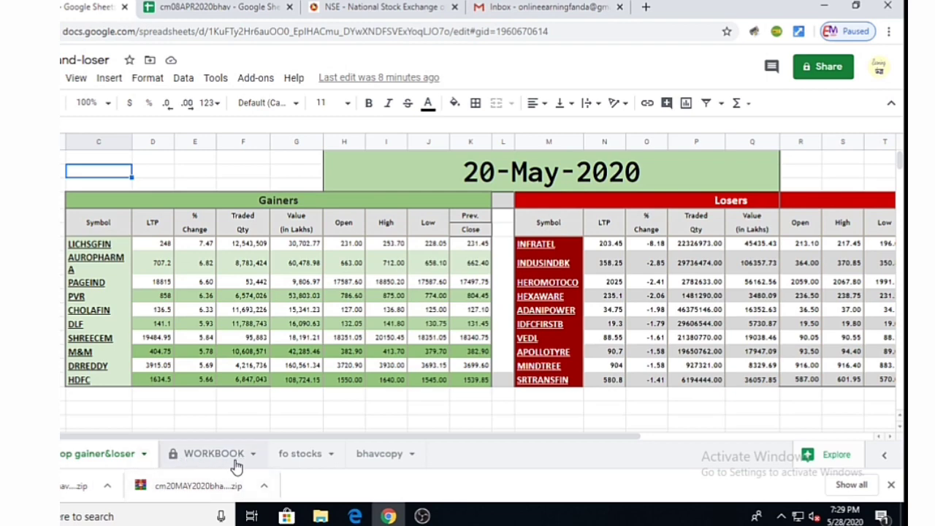
click(380, 454)
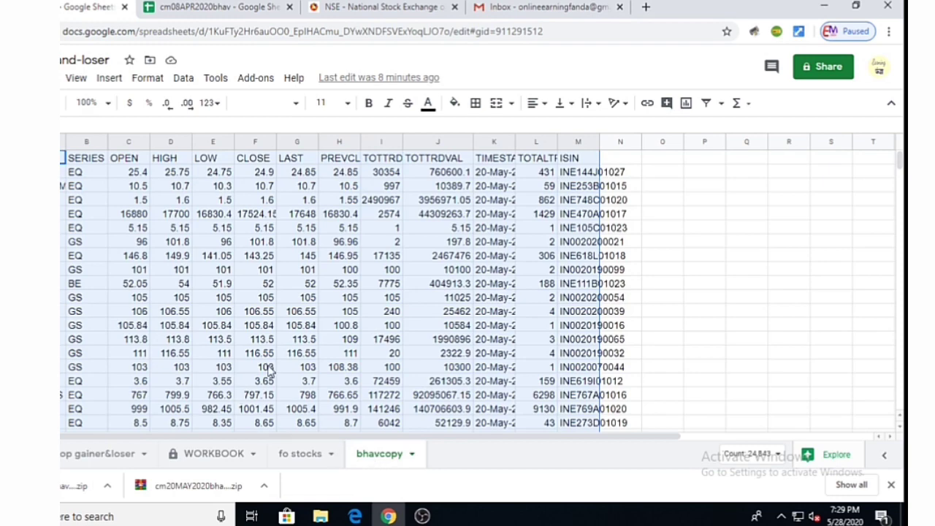
click(369, 343)
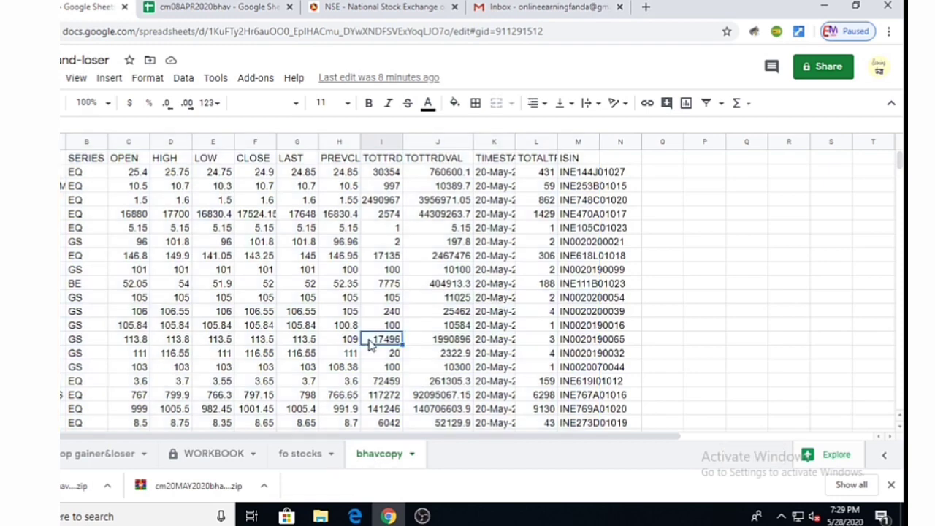
key(ctrl+a)
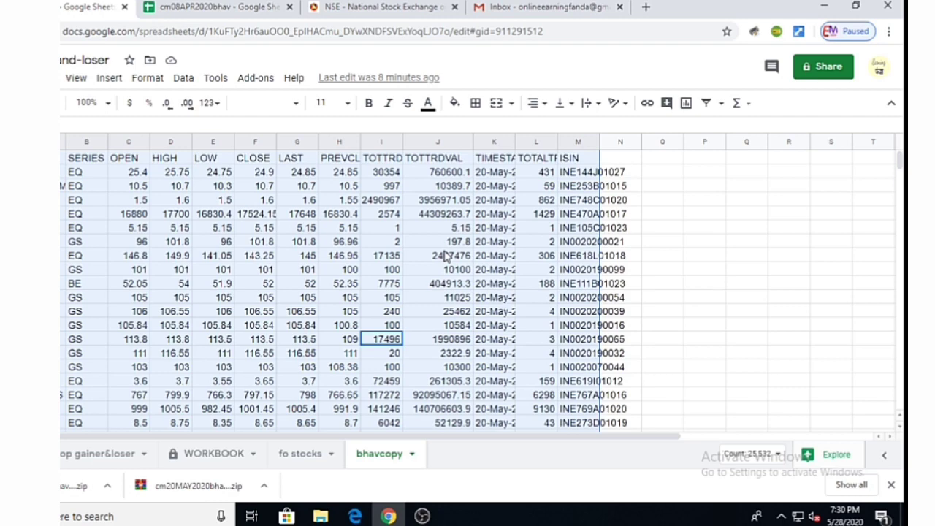
key(ctrl+v)
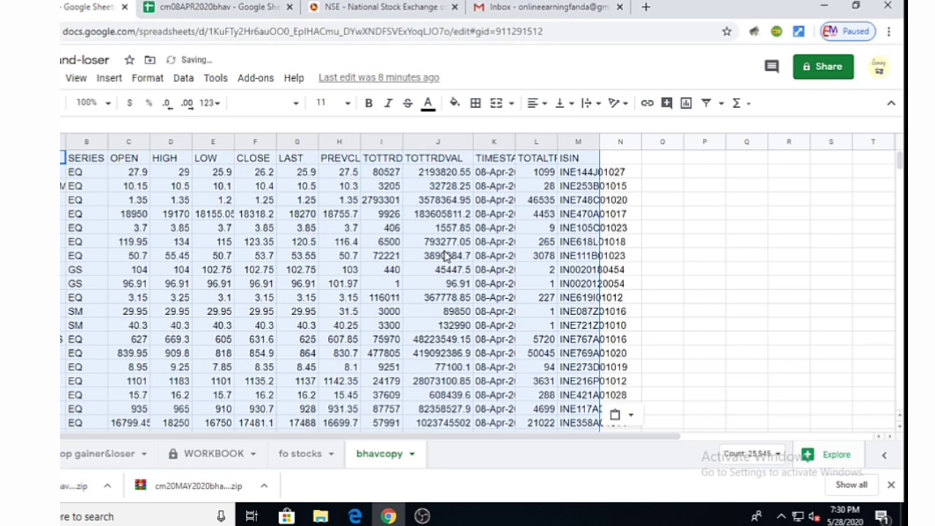
click(80, 464)
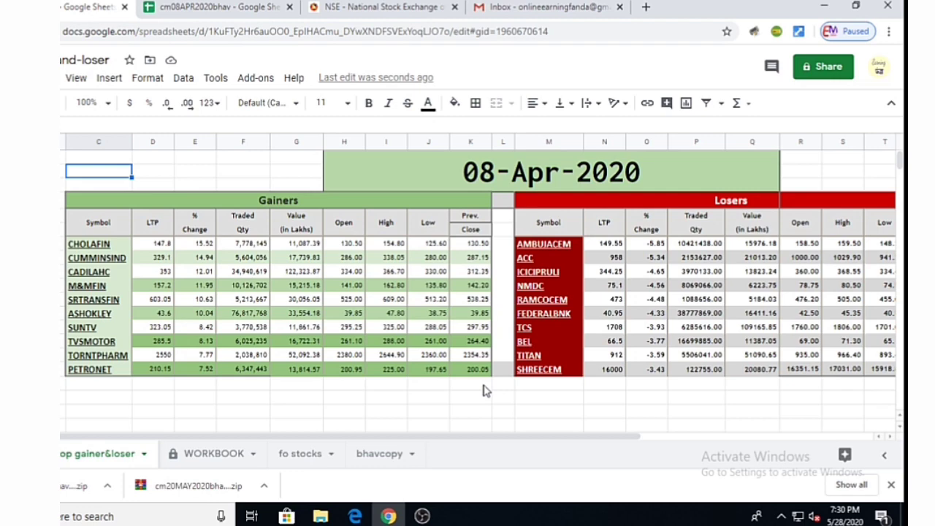
click(482, 391)
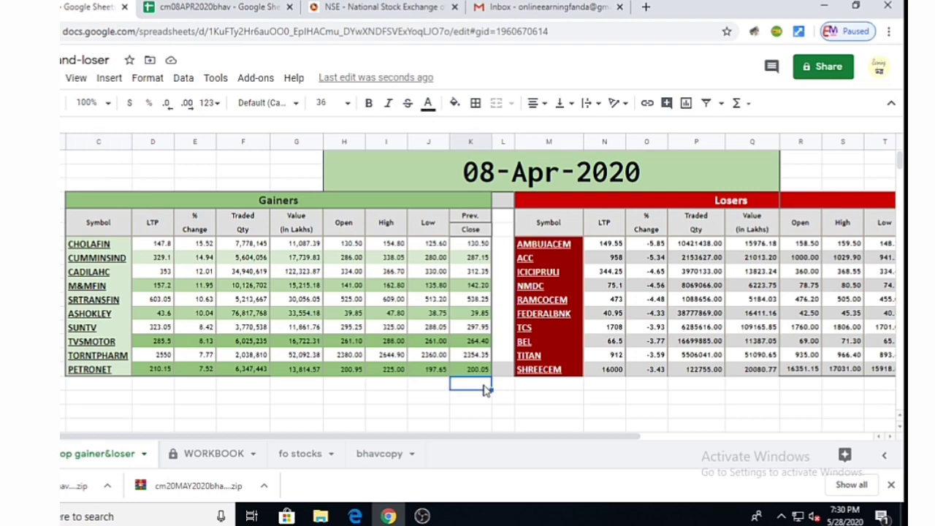